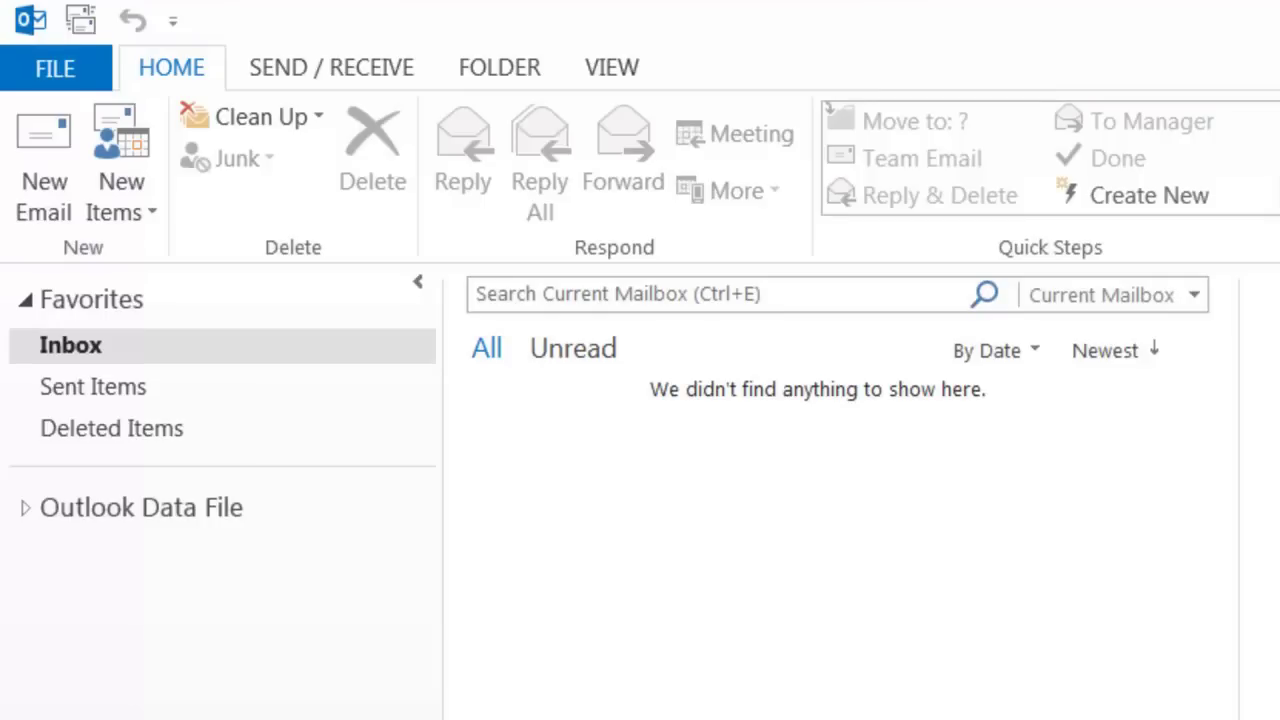
Start adding a new e-mail account from the account settings
left_click(78, 73)
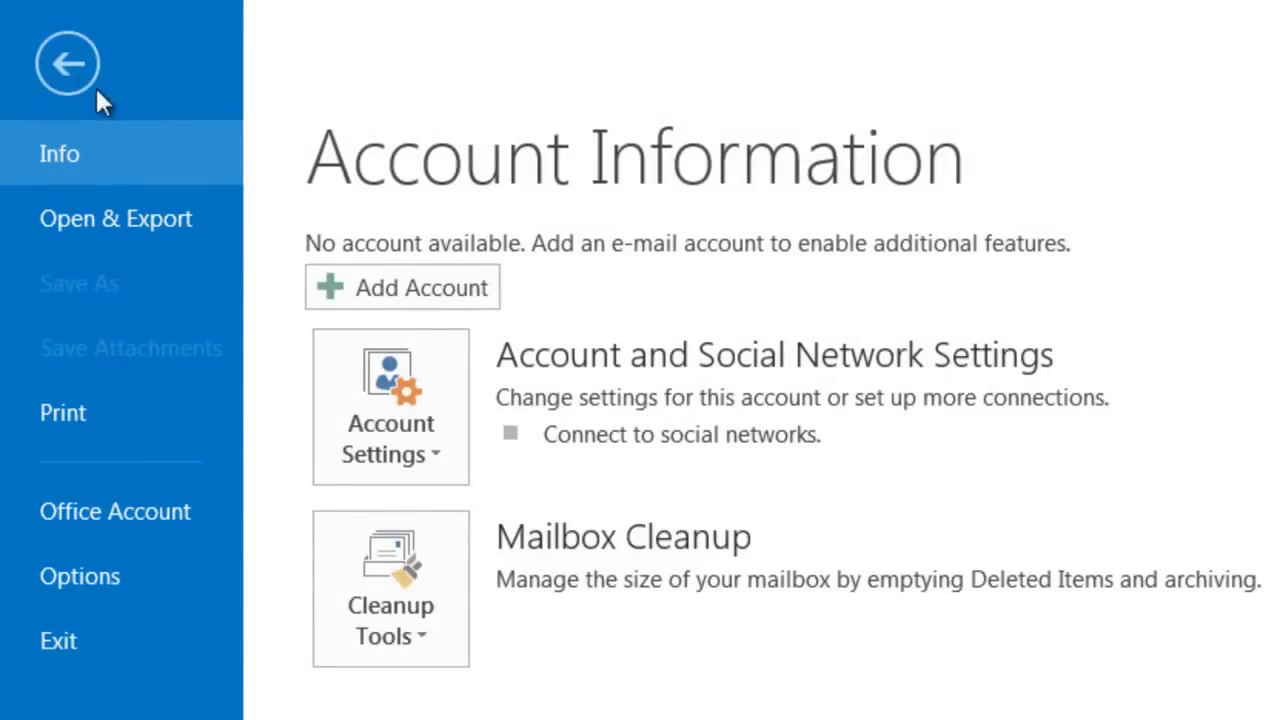
left_click(436, 442)
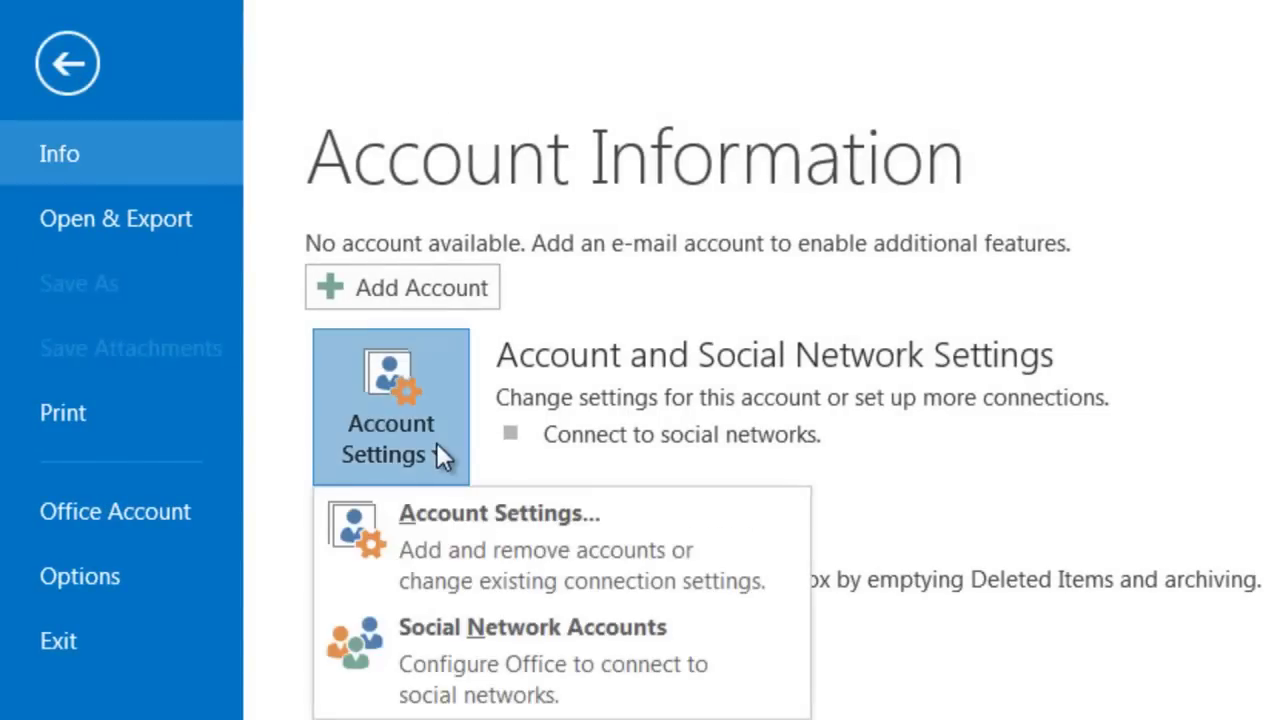
left_click(621, 540)
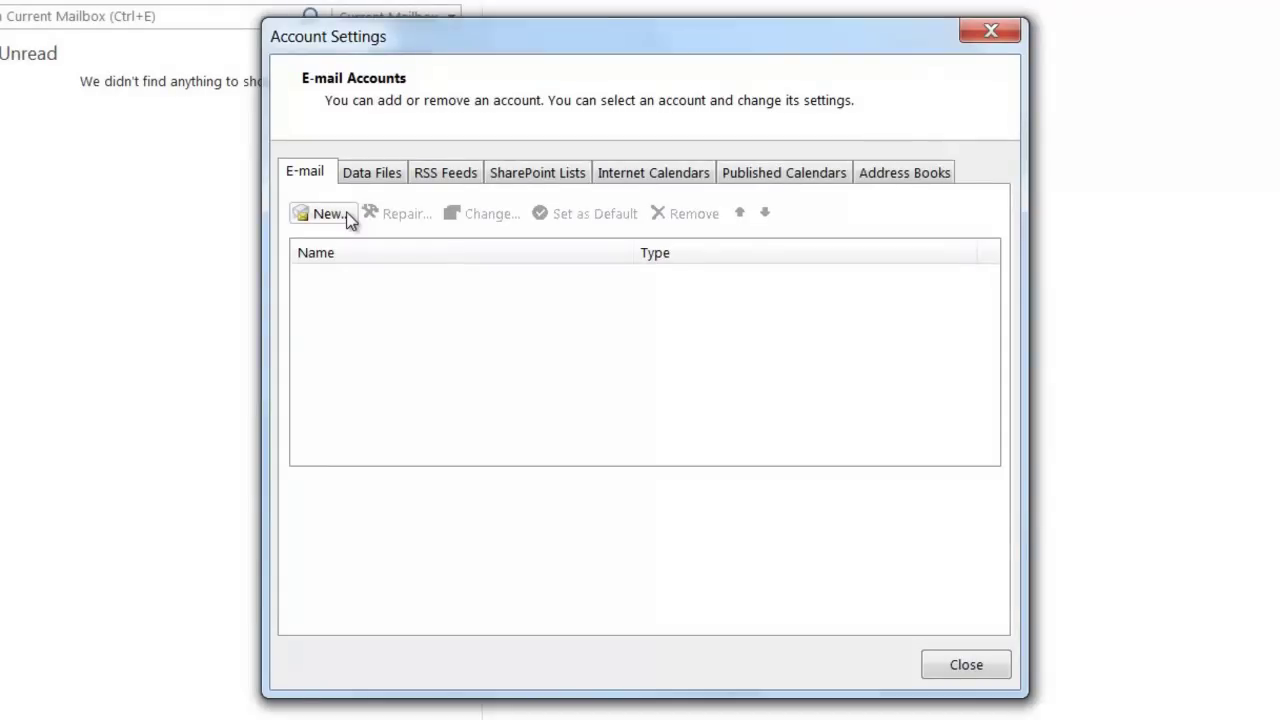
left_click(348, 216)
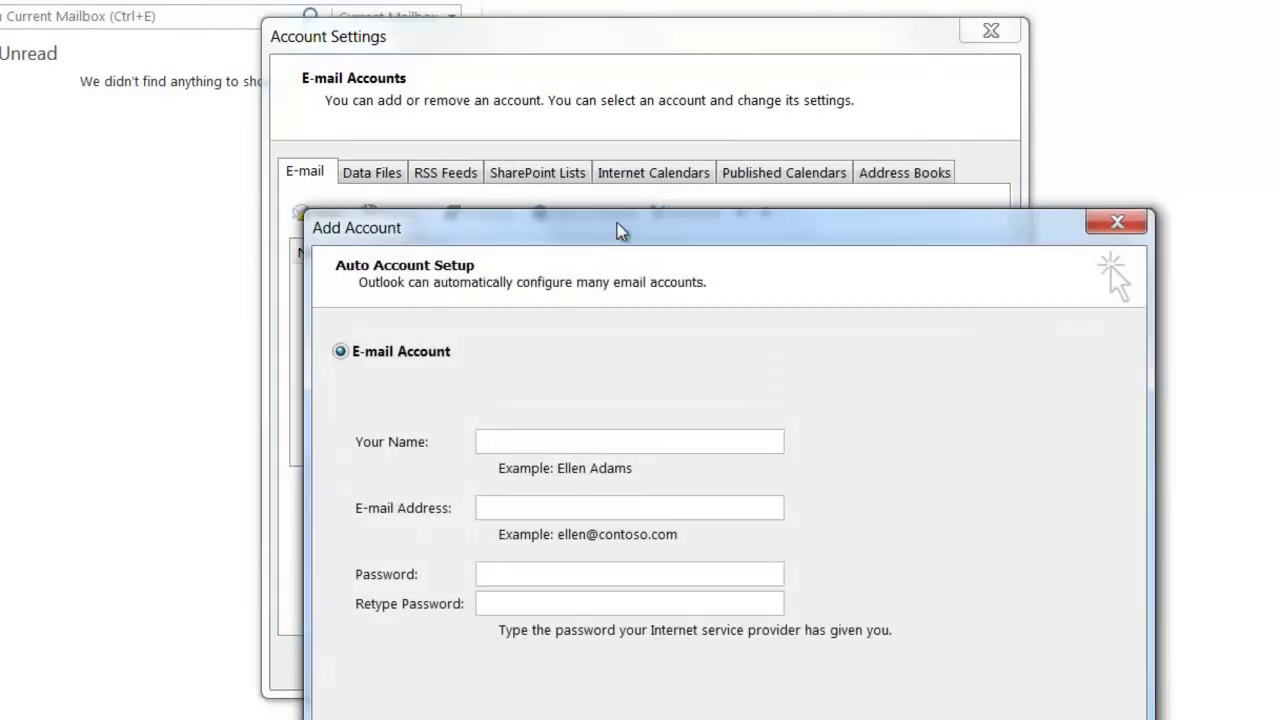
left_click_drag(617, 224, 526, 18)
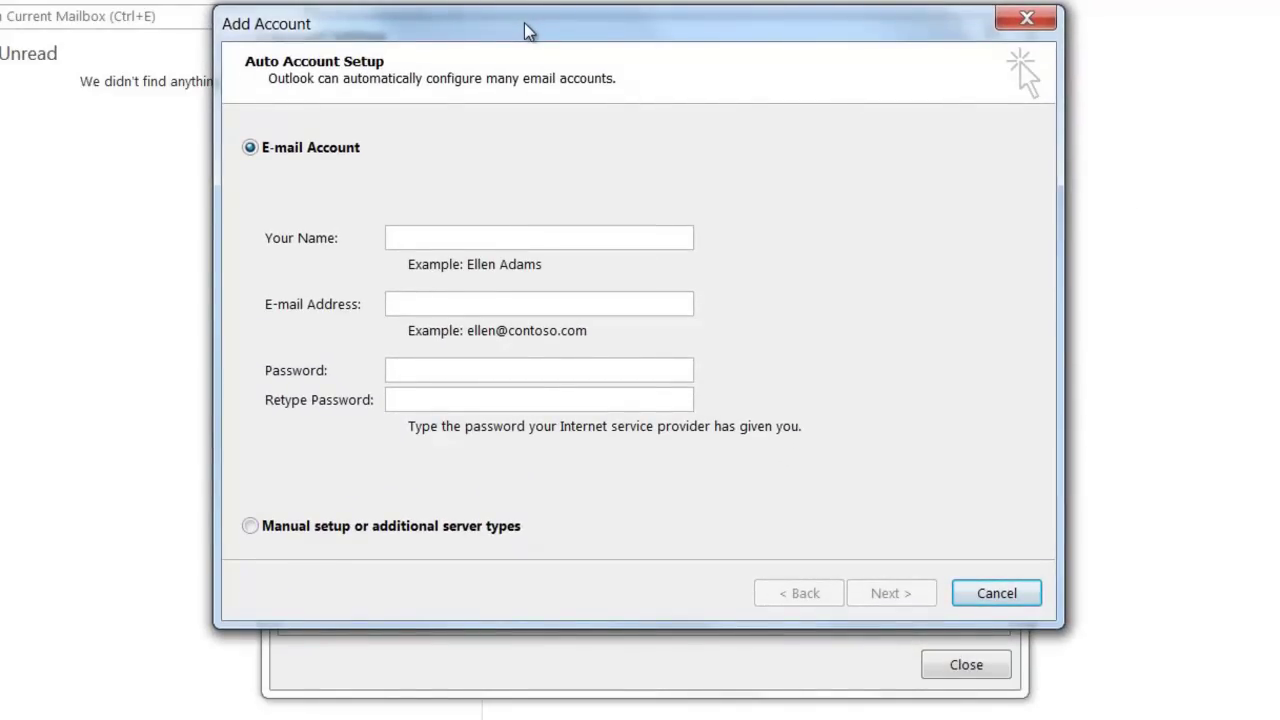
Choose manual setup for the new account and select POP or IMAP as the service
left_click(251, 530)
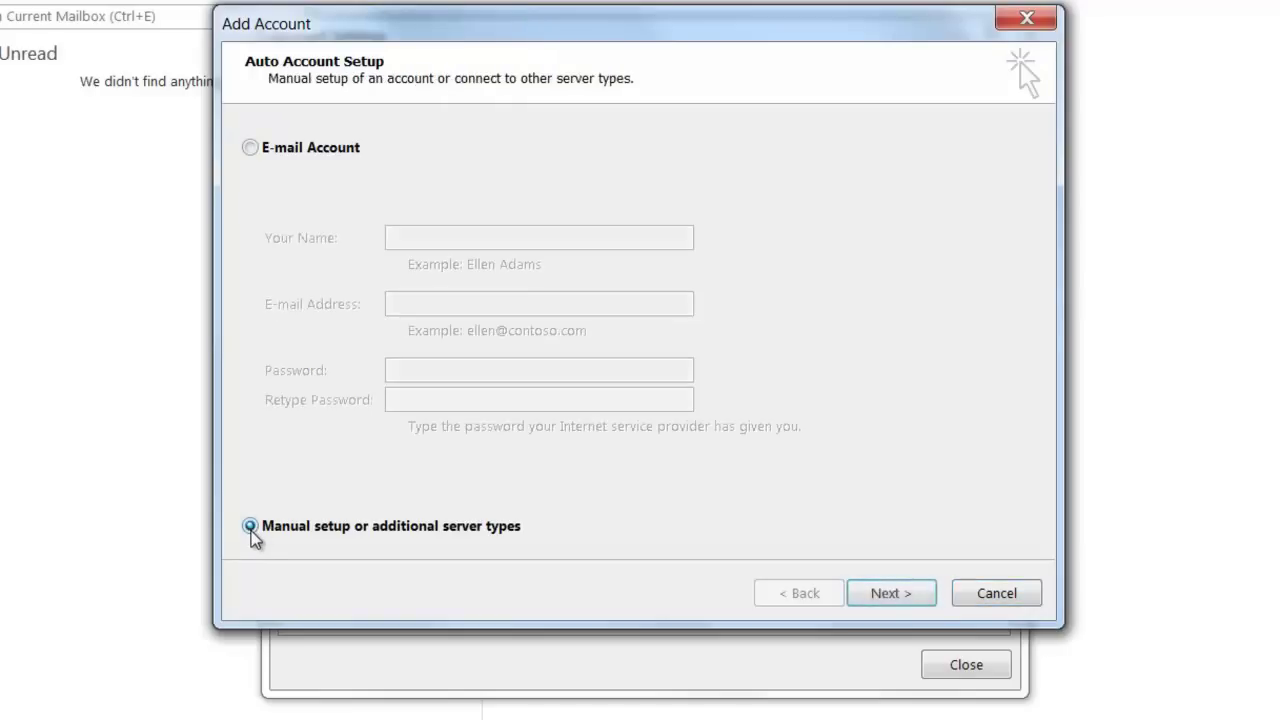
left_click(926, 600)
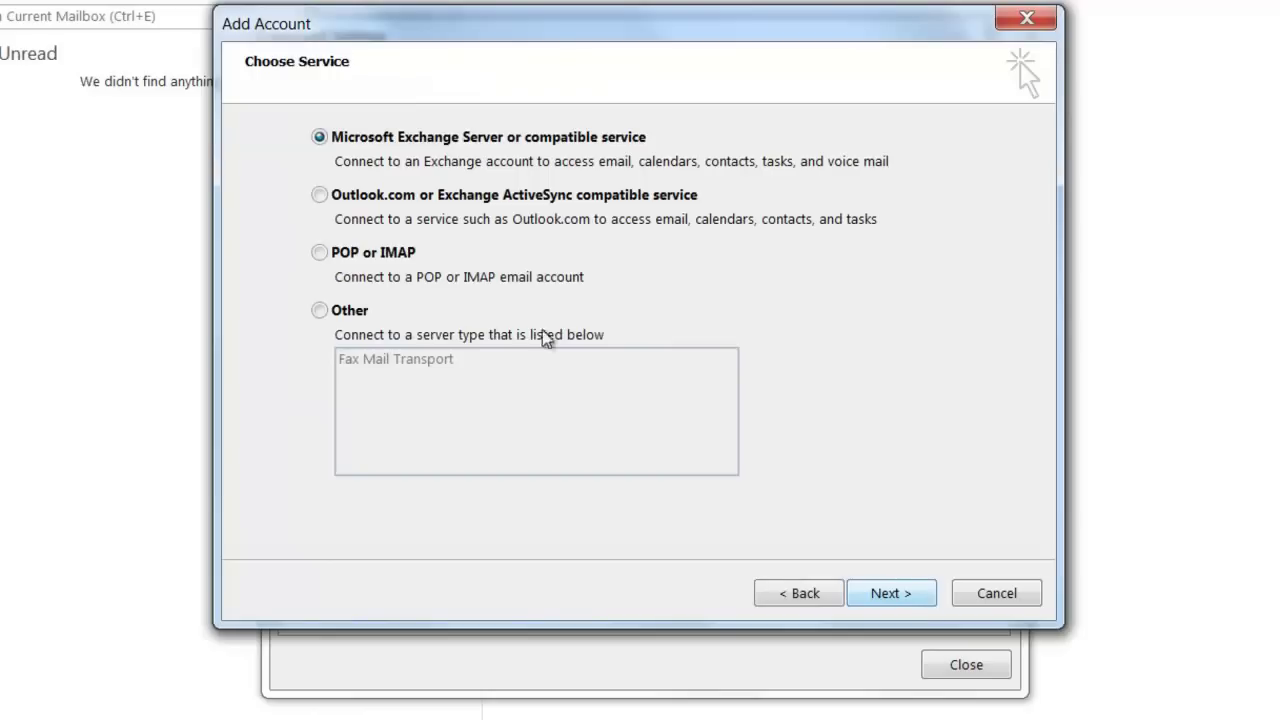
left_click(319, 253)
left_click(926, 596)
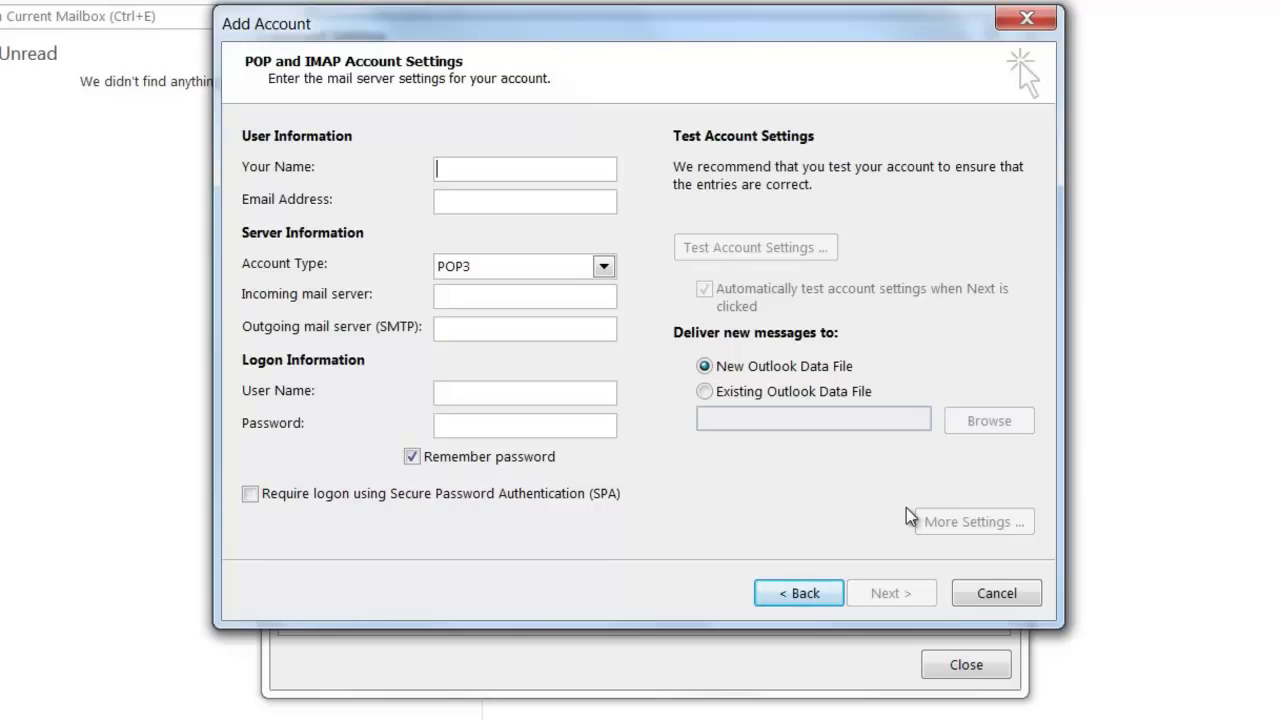
Enter the account holder's name and e-mail address, and set the account type to IMAP
type("John Smith")
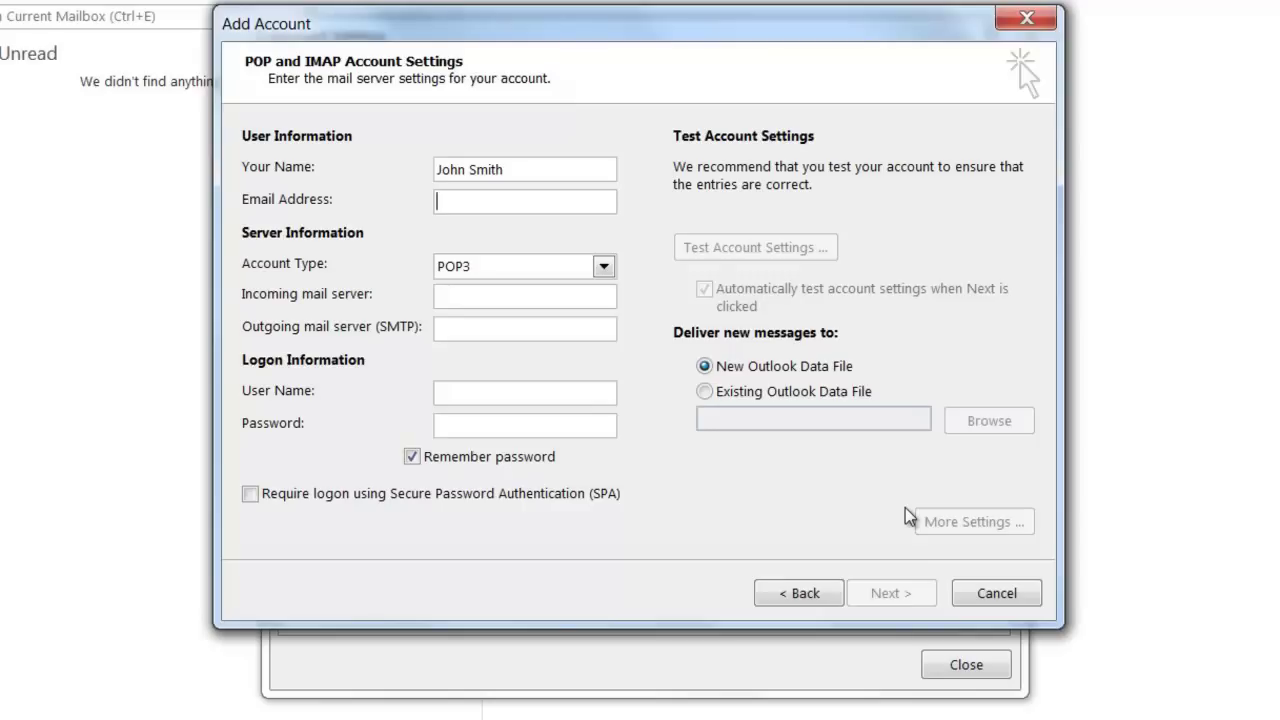
type("johnsmith@example.com")
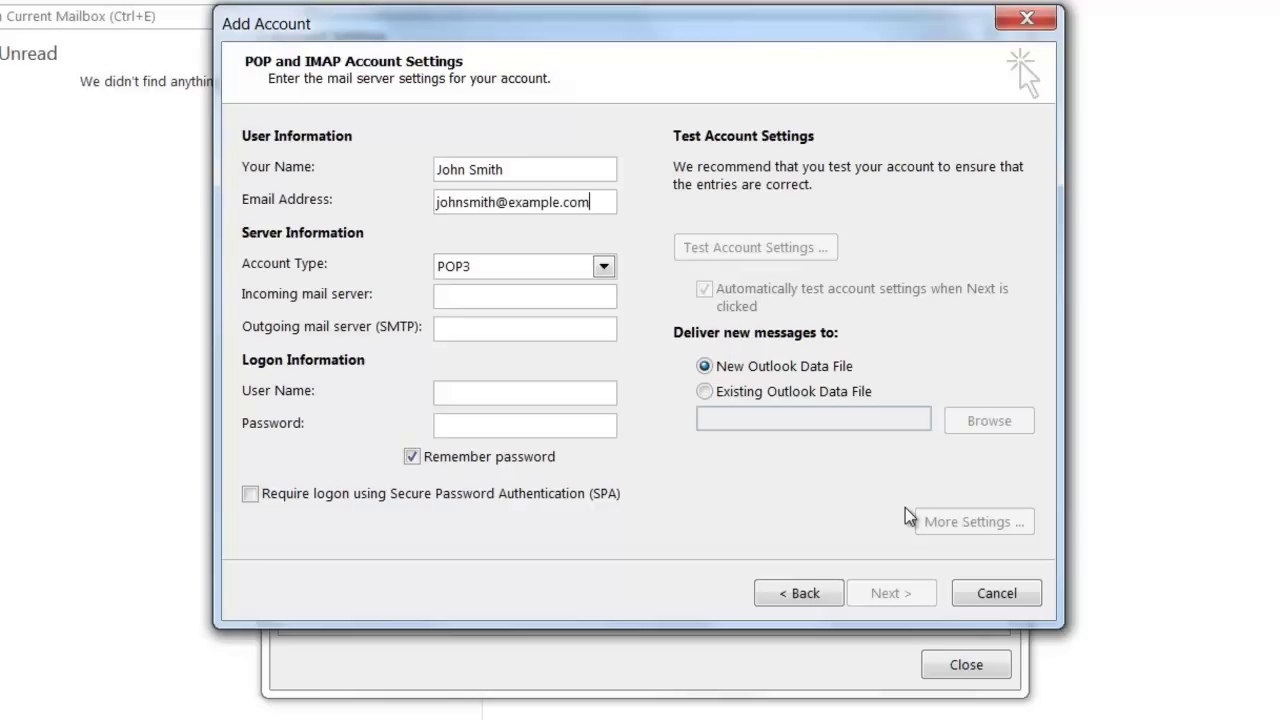
left_click(608, 271)
left_click(608, 271)
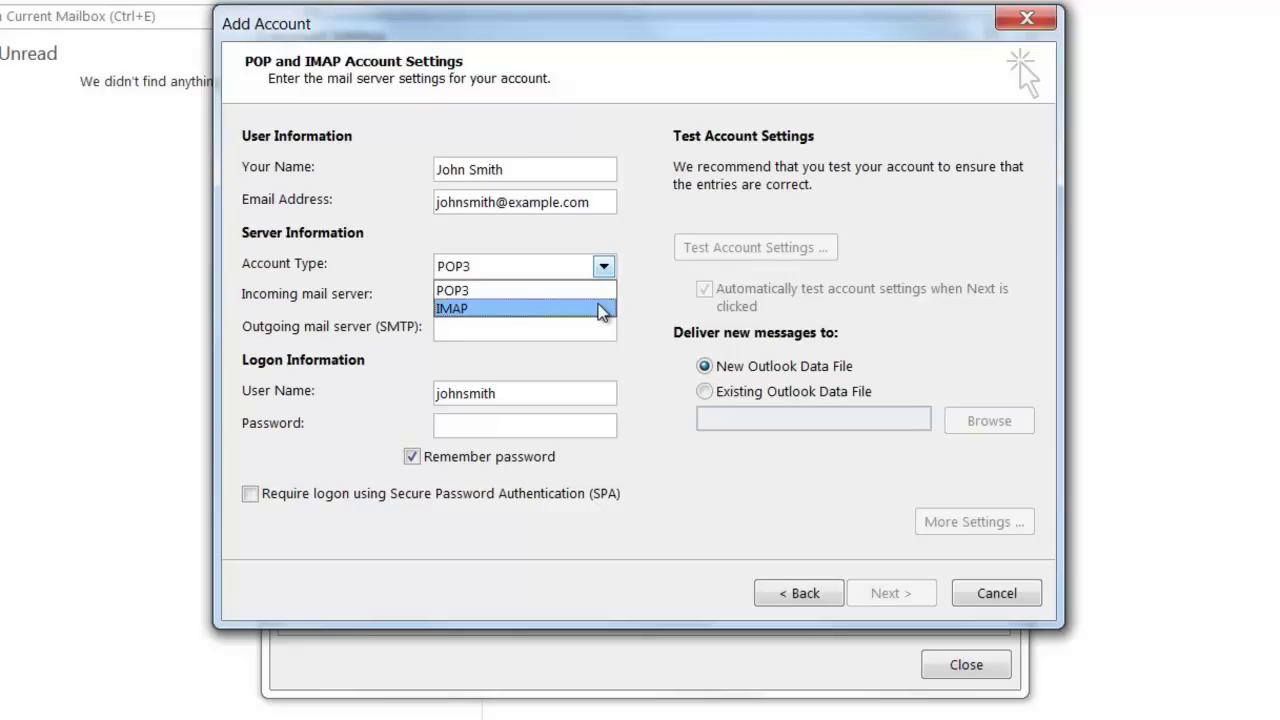
left_click(601, 311)
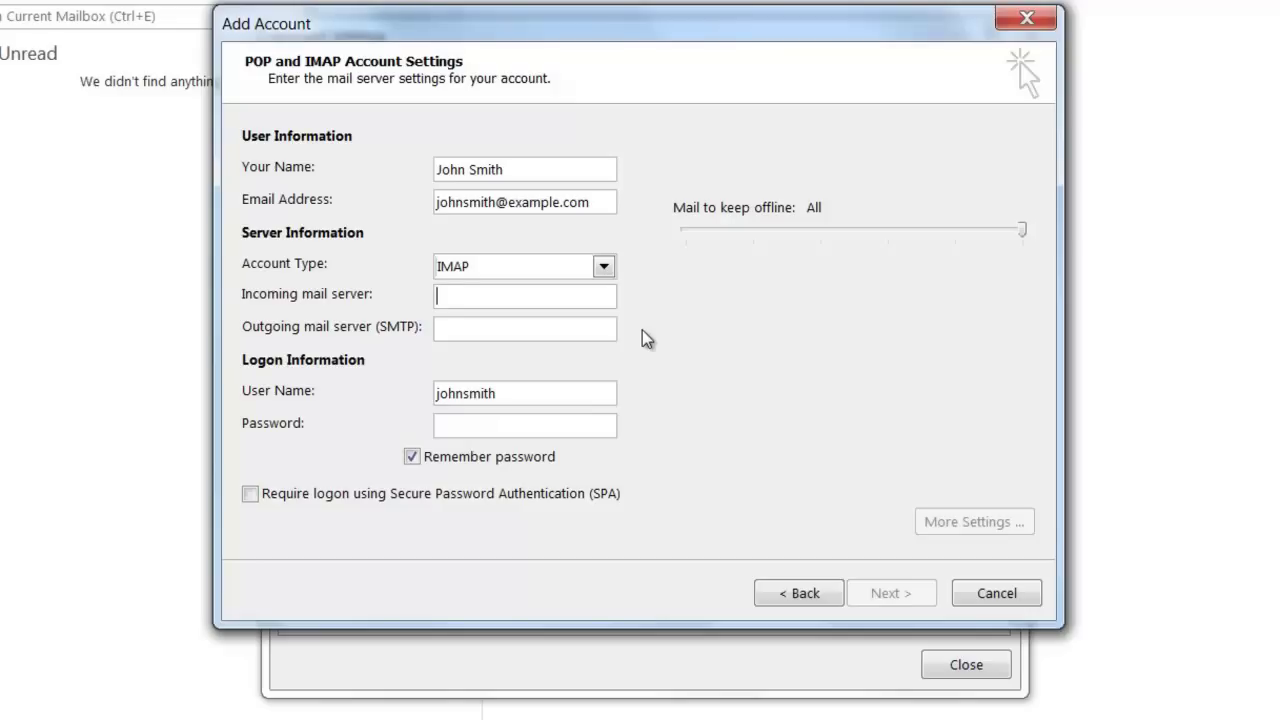
Set the incoming mail server to imap.example.com and the outgoing mail server to smtp.example.com
type("imap.example.com")
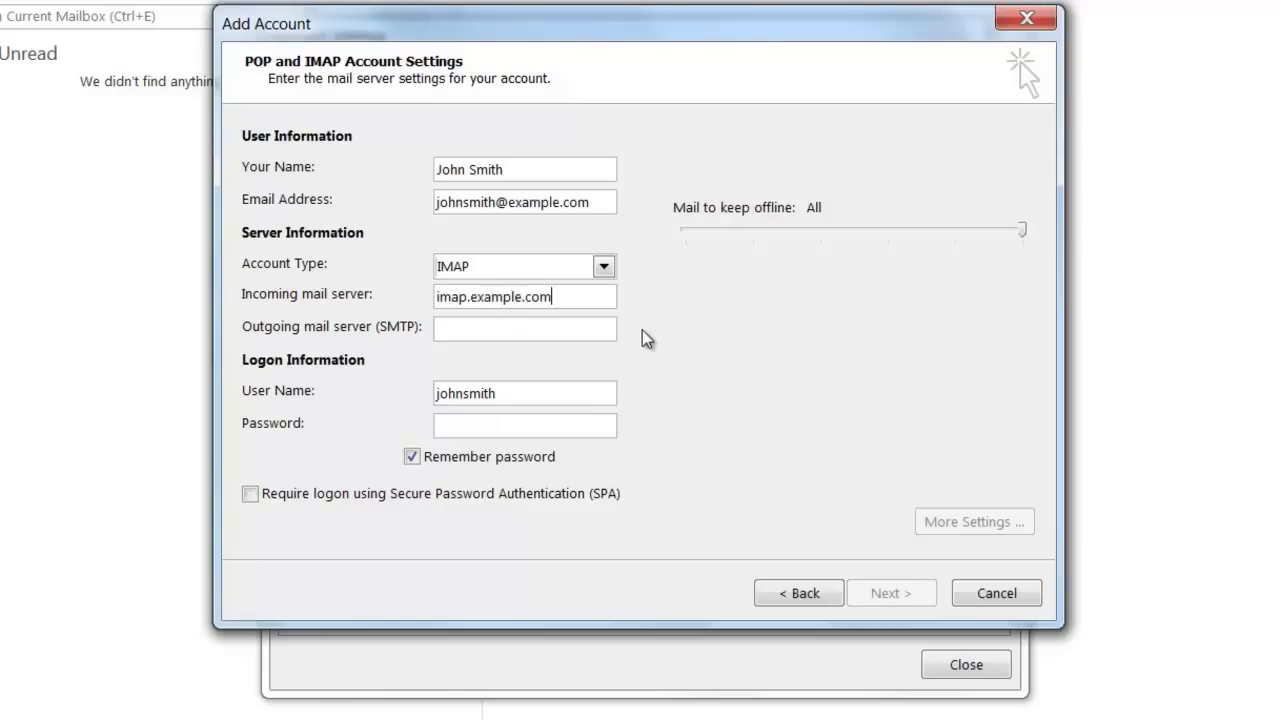
key("Tab")
type("s")
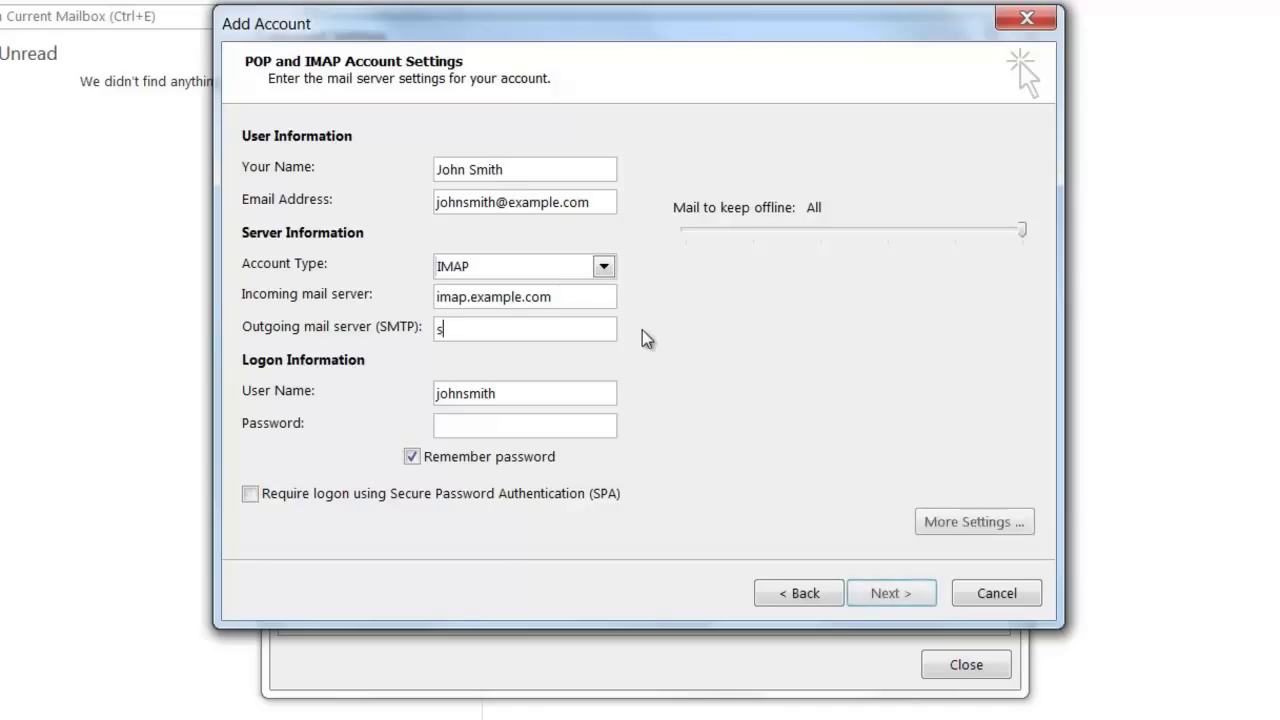
type("mtp.example.com")
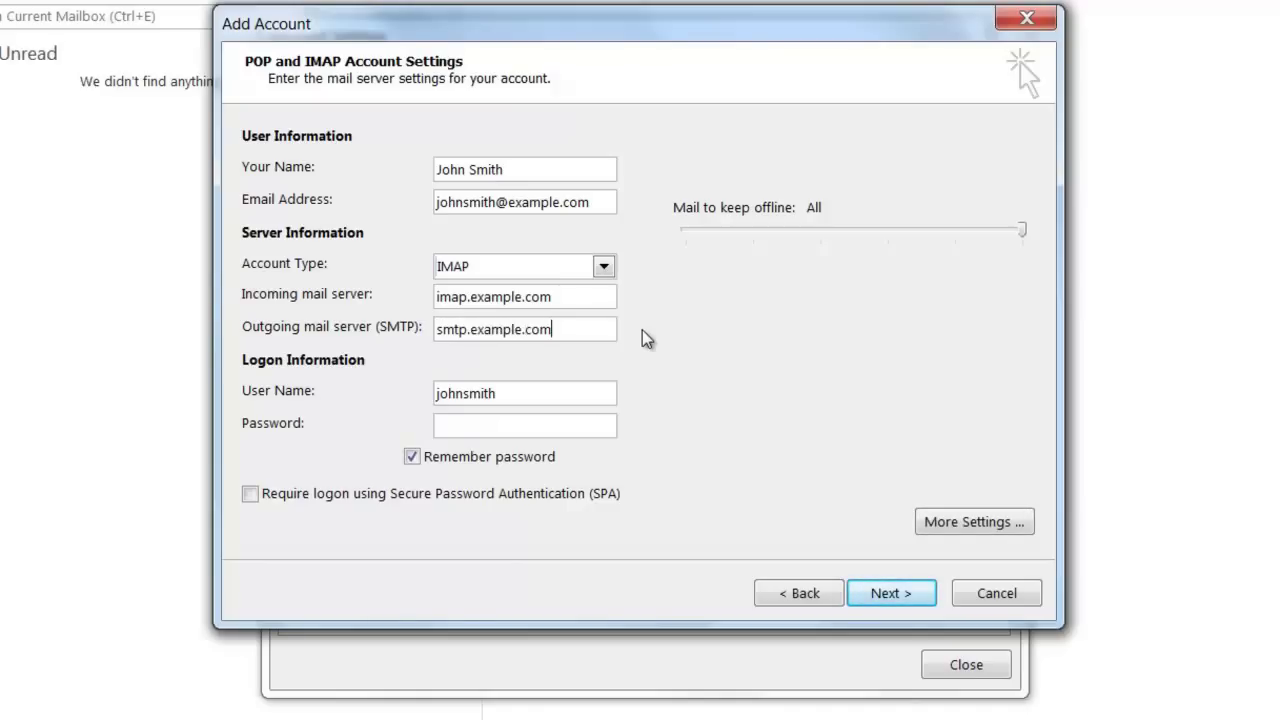
Complete the logon user name with the domain to form the full e-mail address, and enter the account password
left_click(520, 397)
type("@example.com")
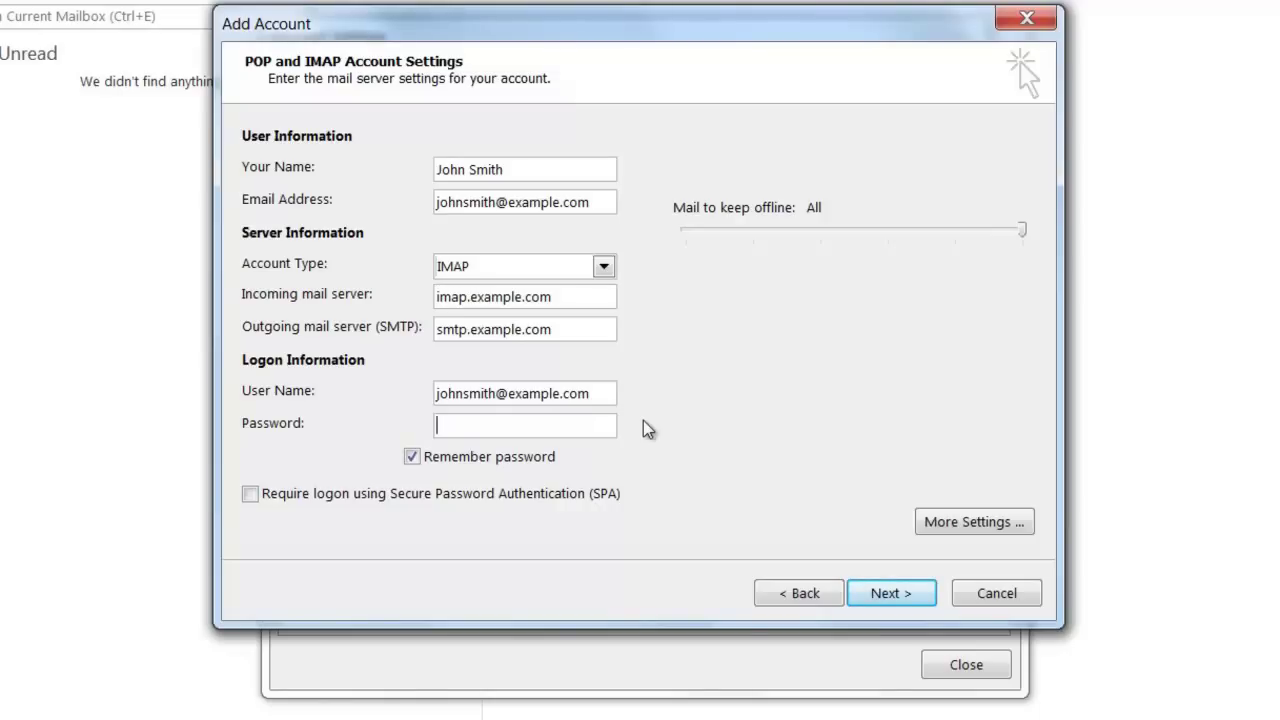
type("*******")
In the additional settings, make the outgoing server (SMTP) require authentication
left_click(1030, 528)
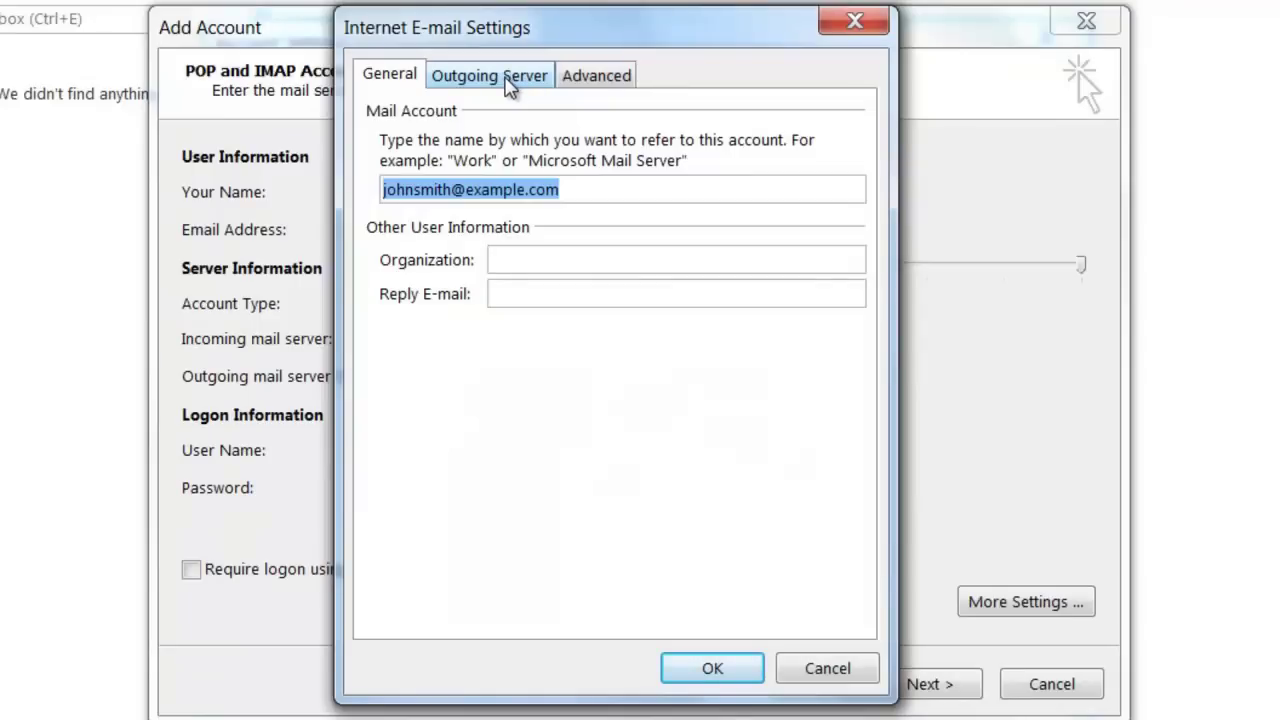
left_click(508, 82)
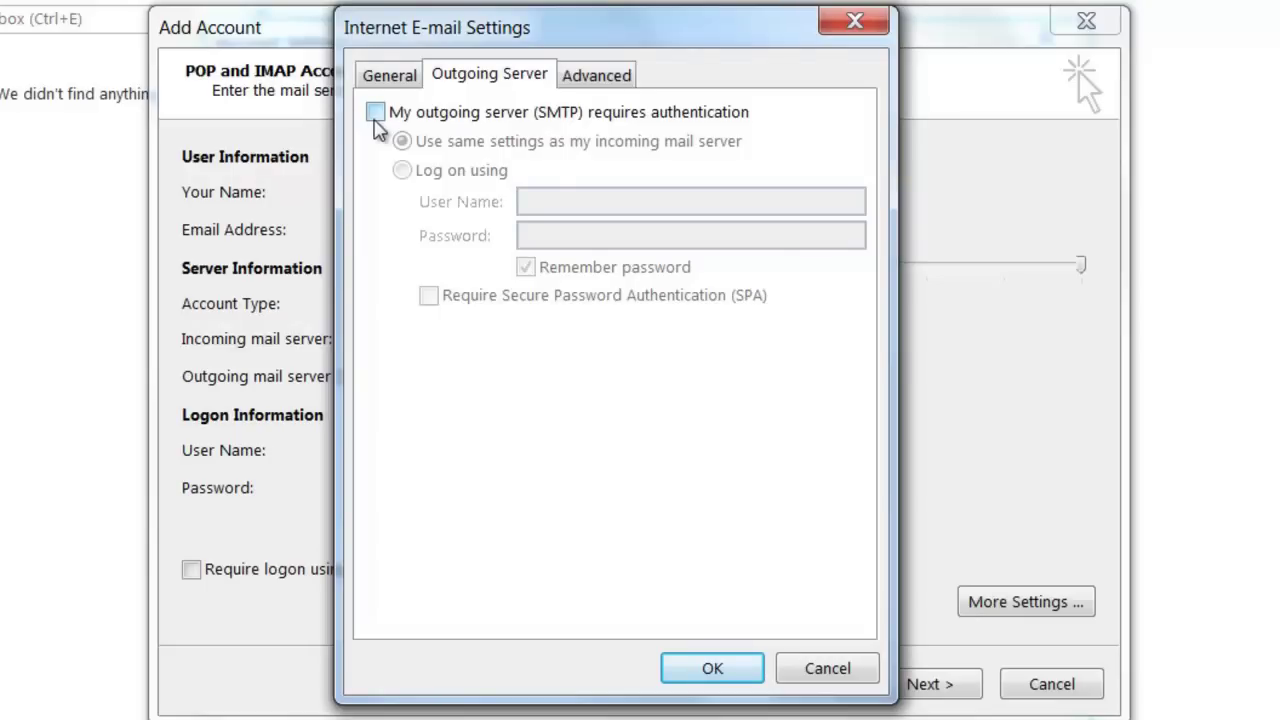
left_click(376, 113)
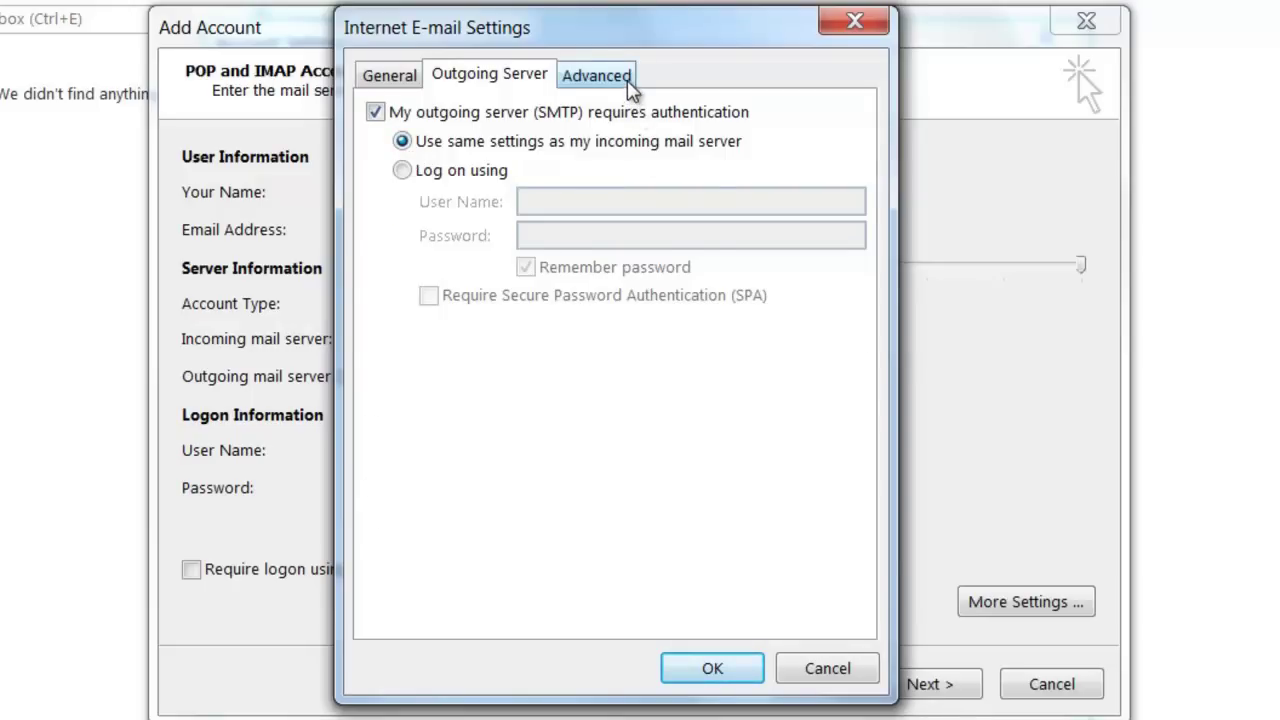
Set the incoming IMAP server's encrypted connection type to SSL in the advanced settings
left_click(597, 76)
key("Tab")
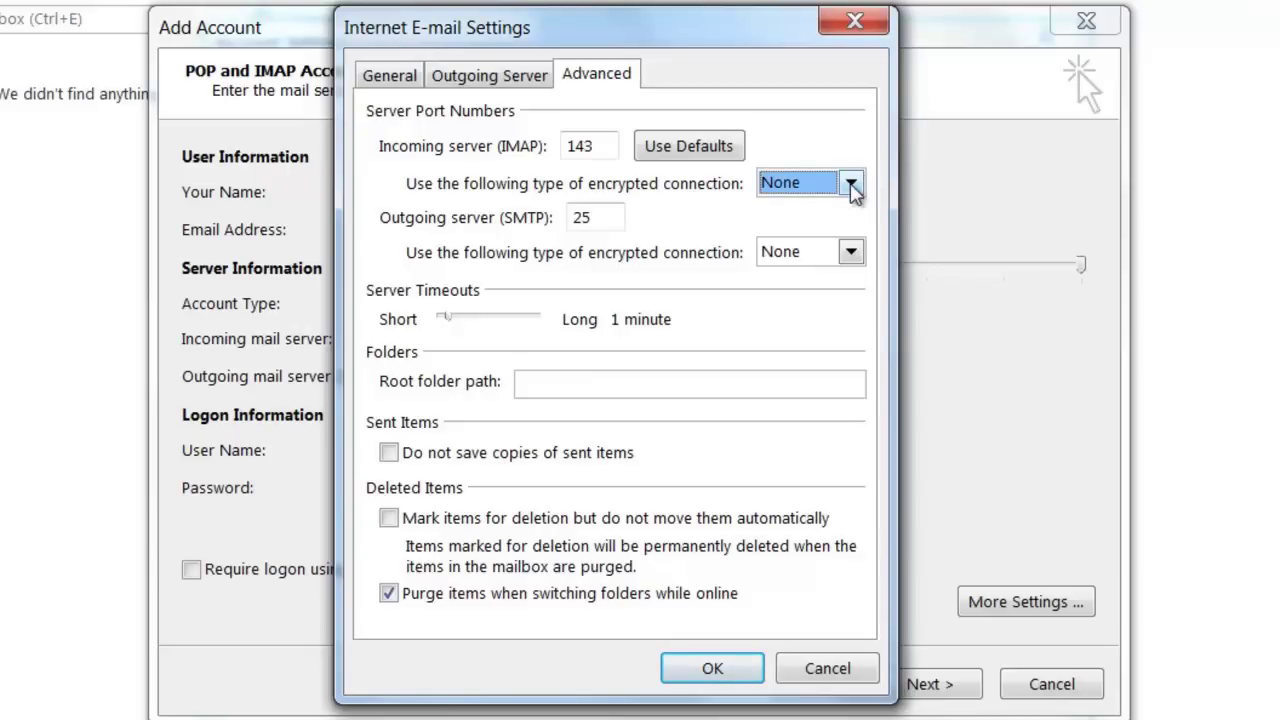
left_click(851, 184)
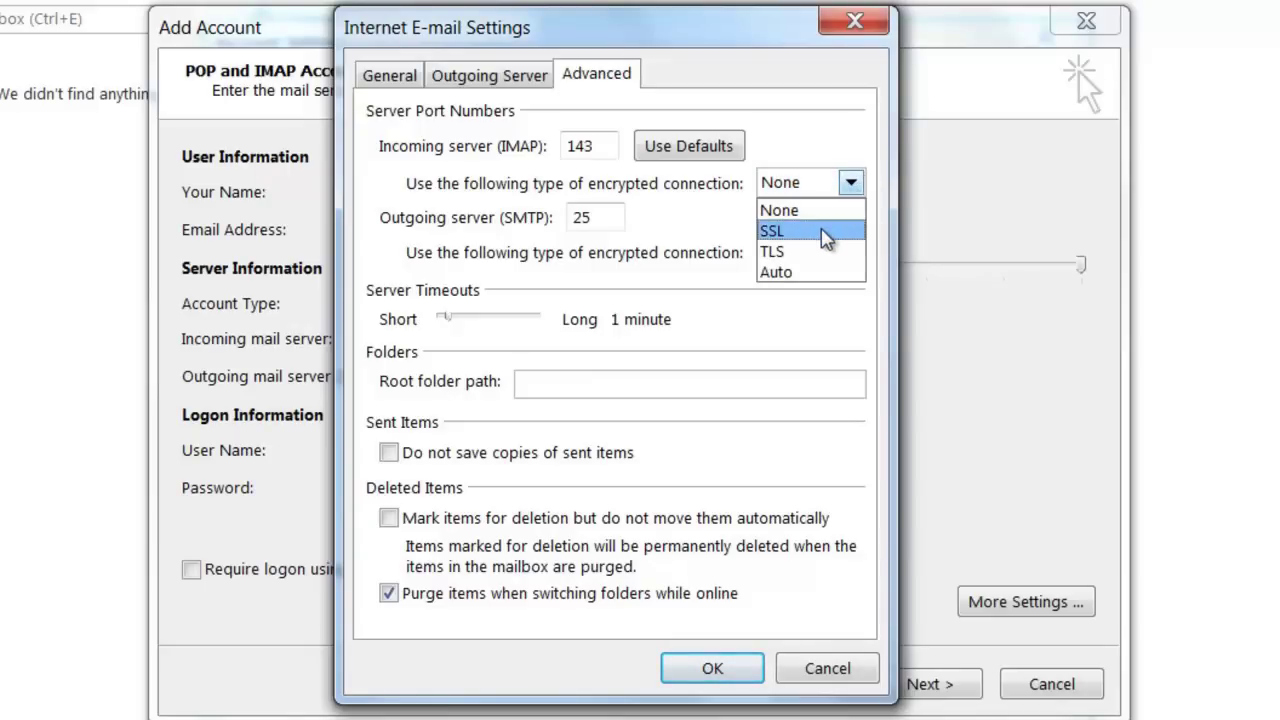
left_click(826, 232)
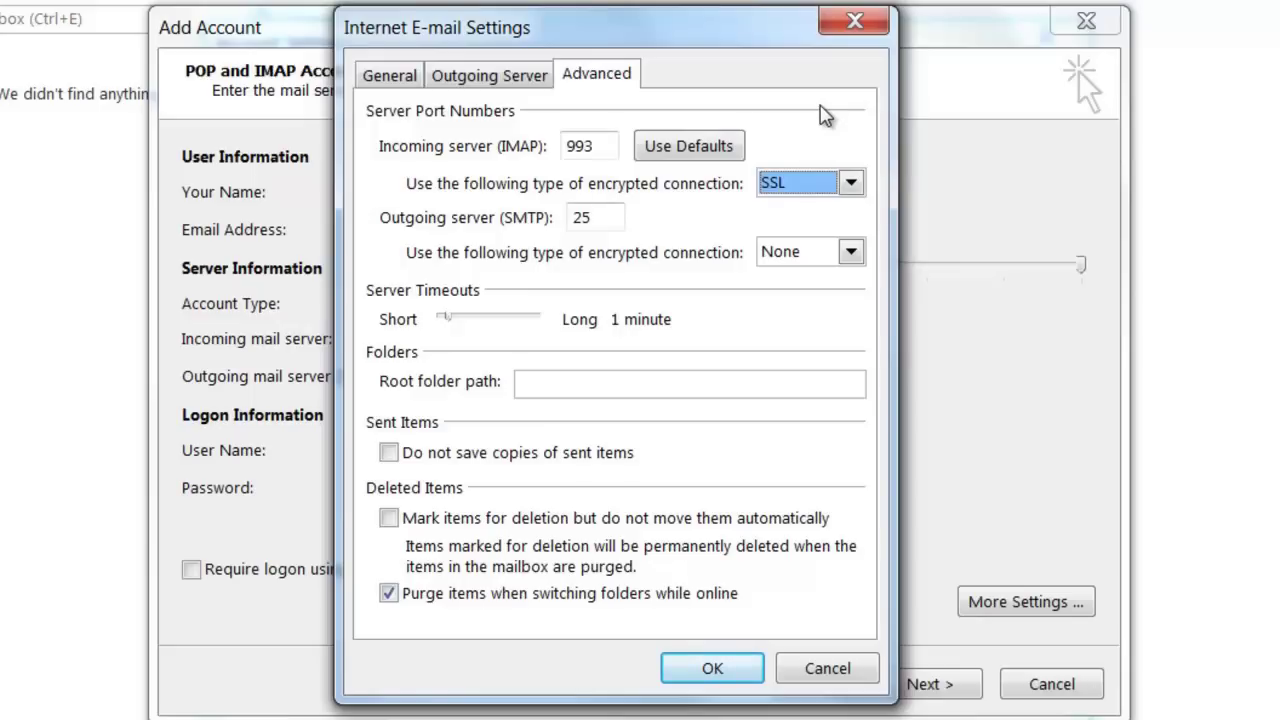
Set the outgoing SMTP port to 587, choose SSL encryption for it, replace the port with 465, and accept the settings
double_click(614, 222)
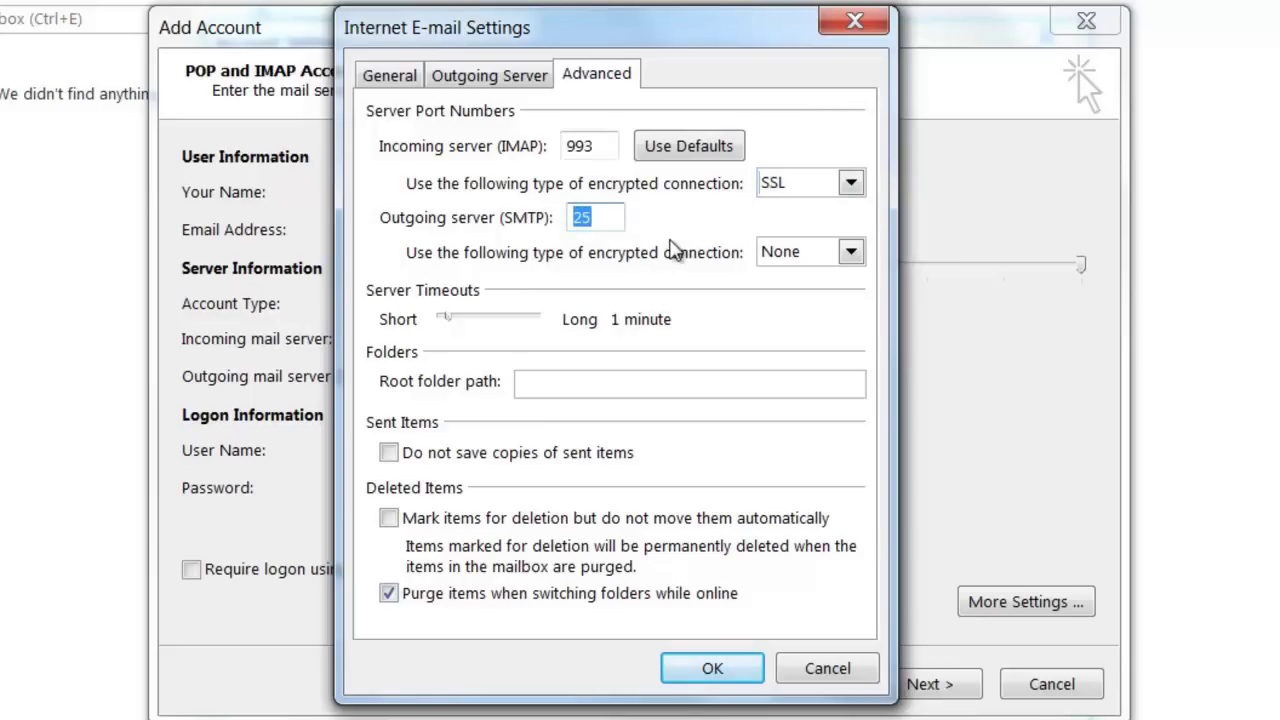
type("587")
left_click(851, 252)
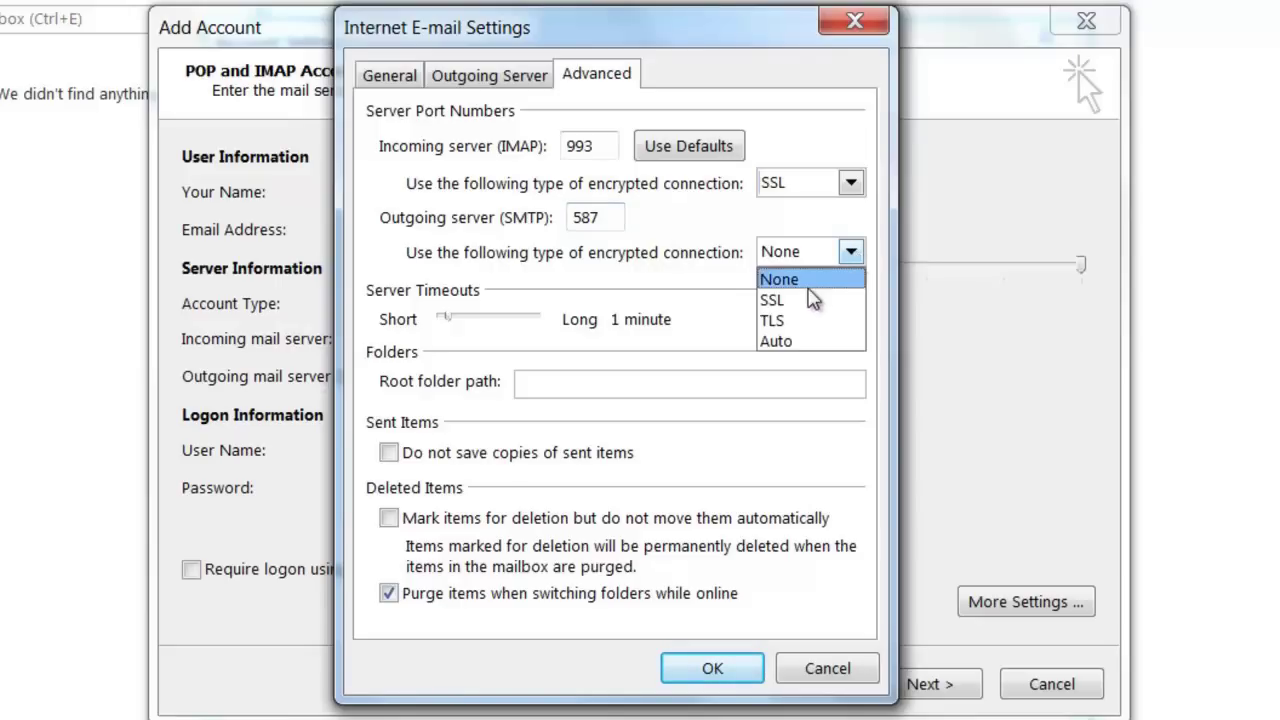
left_click(814, 294)
double_click(601, 210)
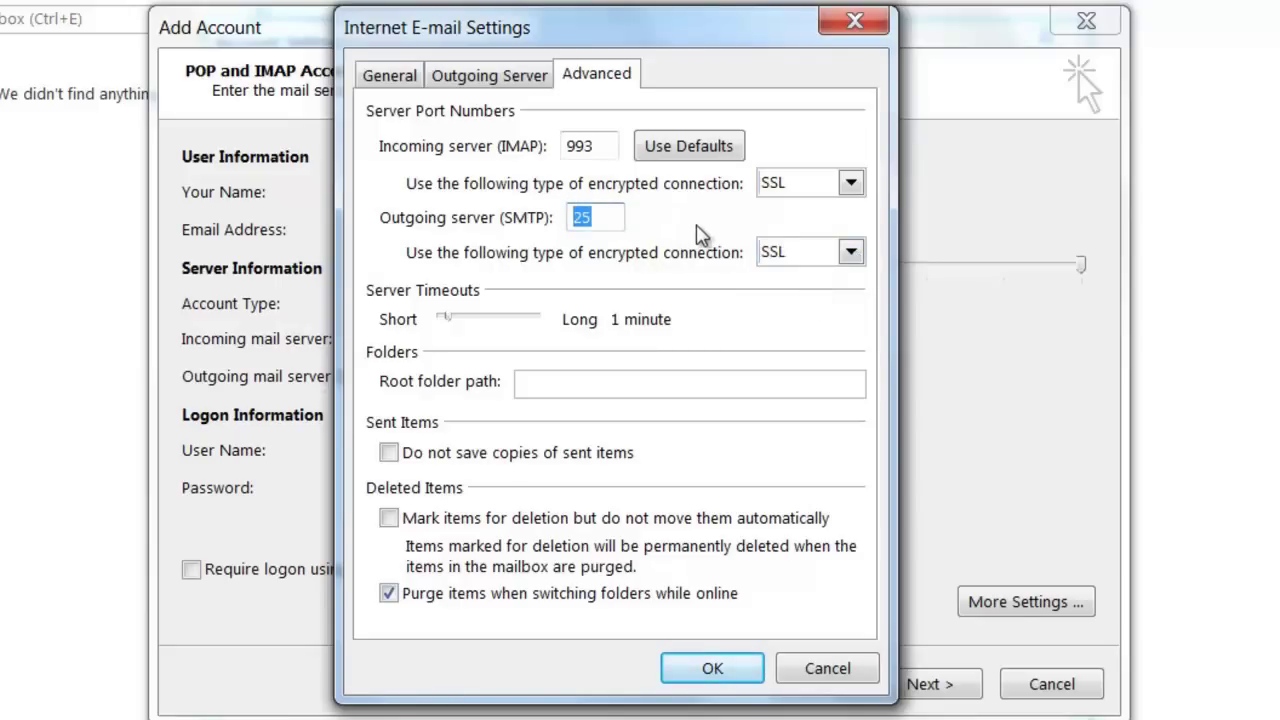
type("465")
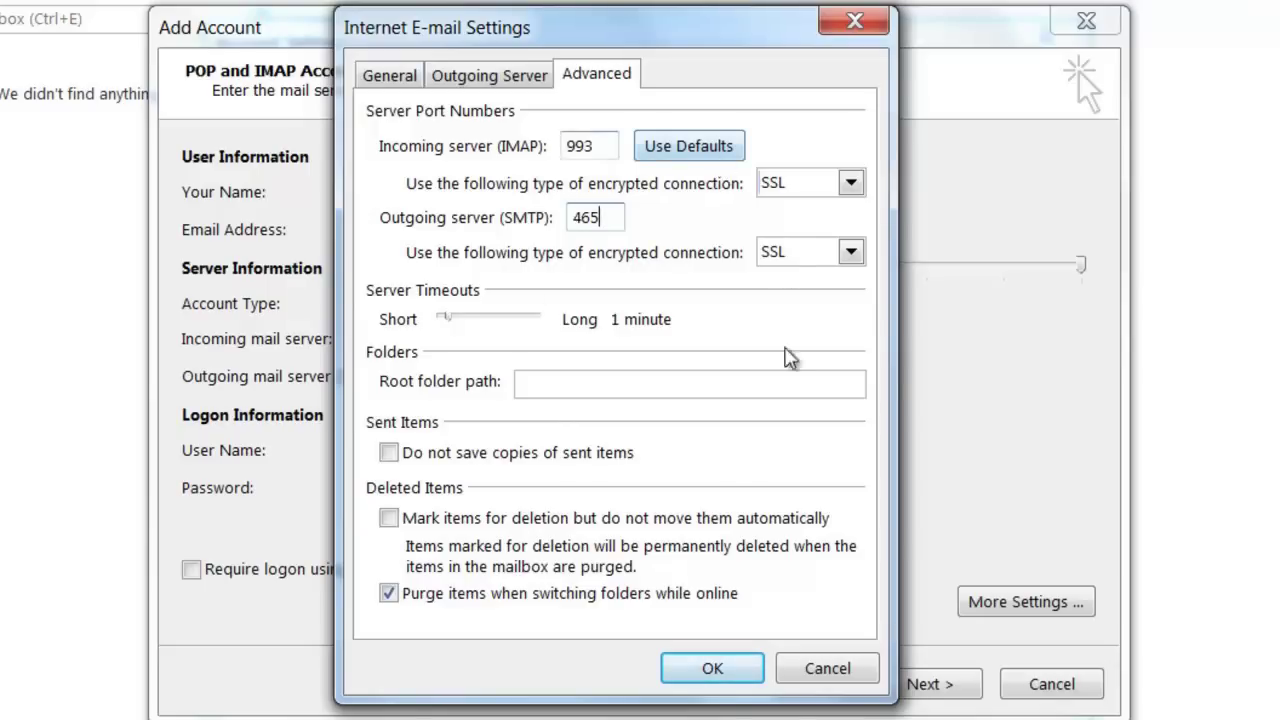
left_click(740, 677)
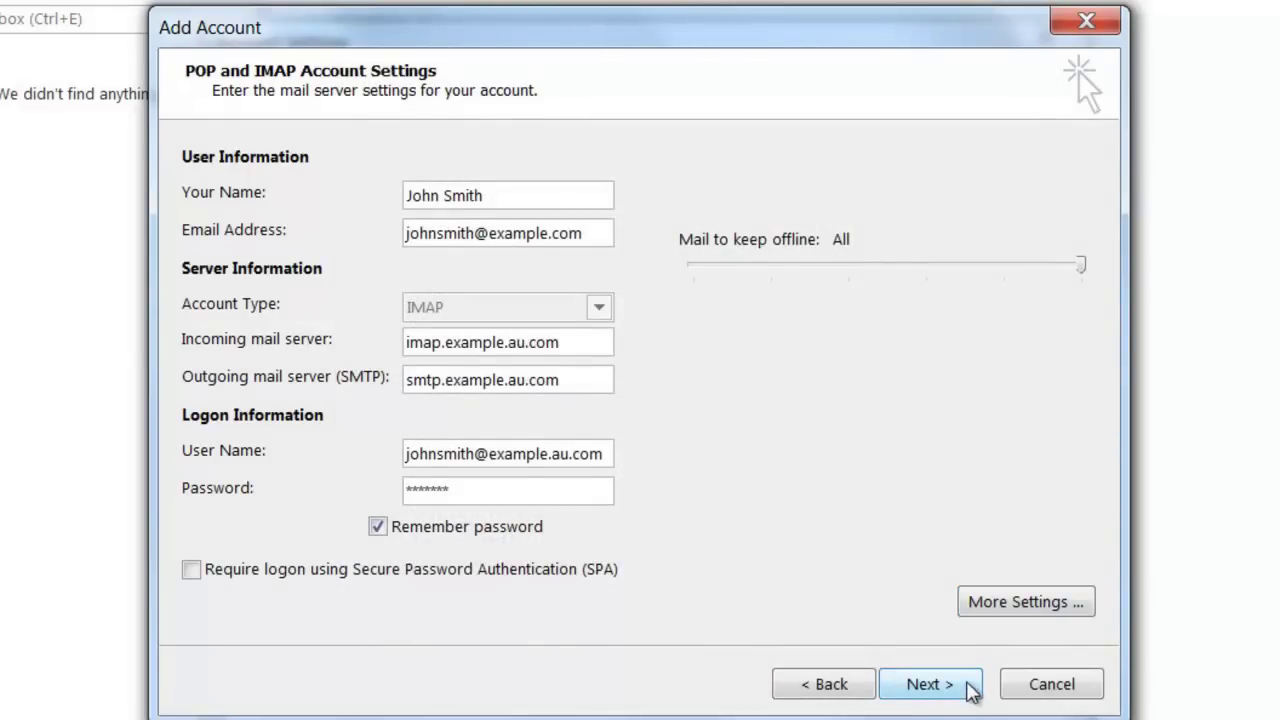
Run the account settings test and agree to continue using the server at both security certificate warnings
left_click(968, 686)
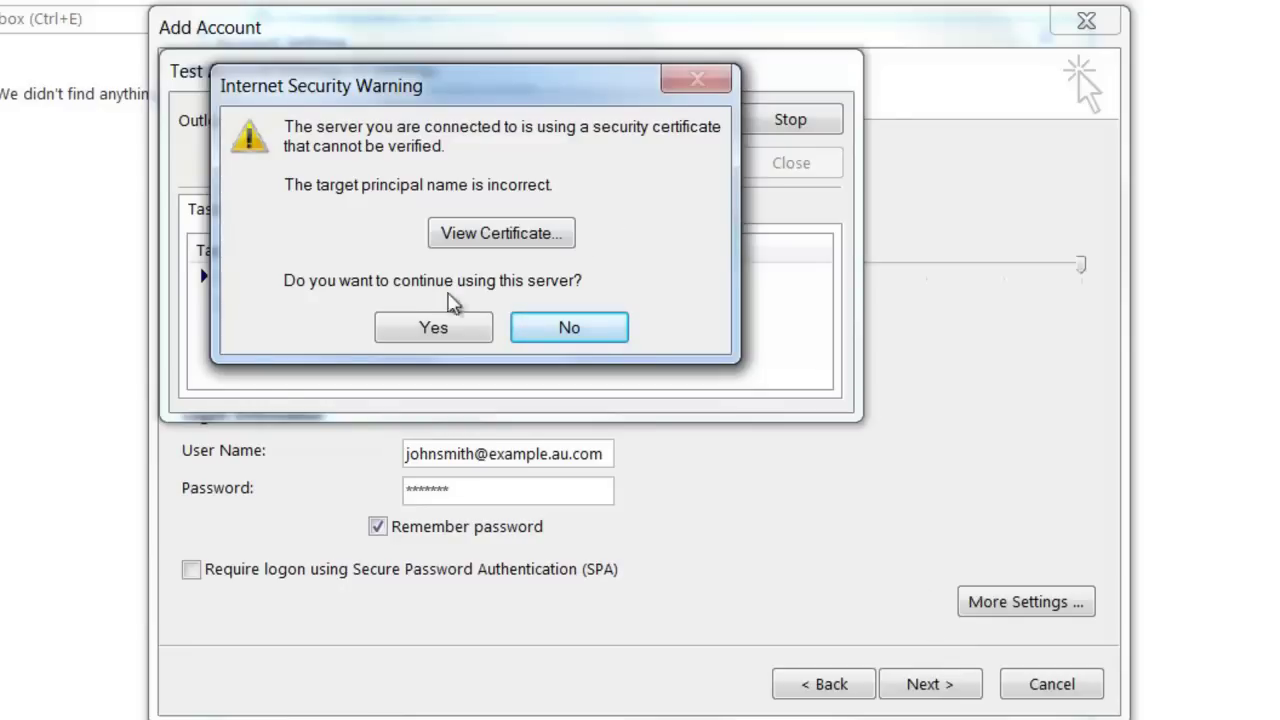
left_click(410, 338)
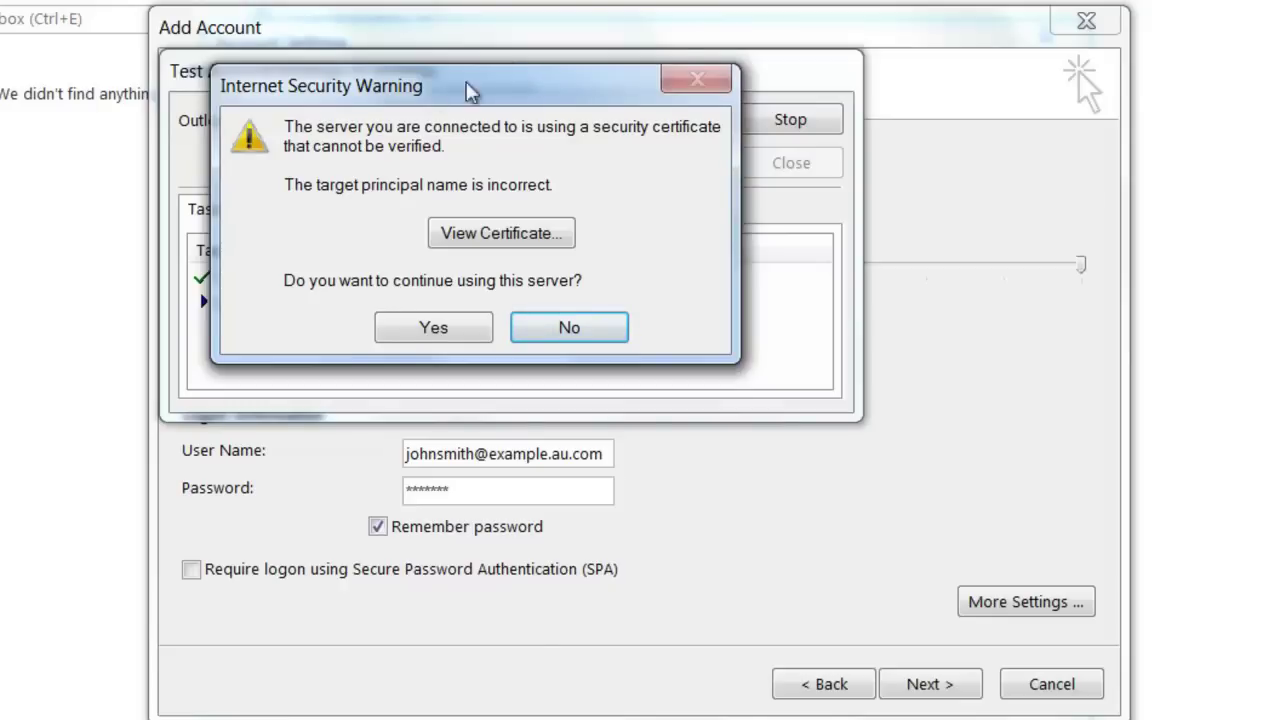
left_click(396, 336)
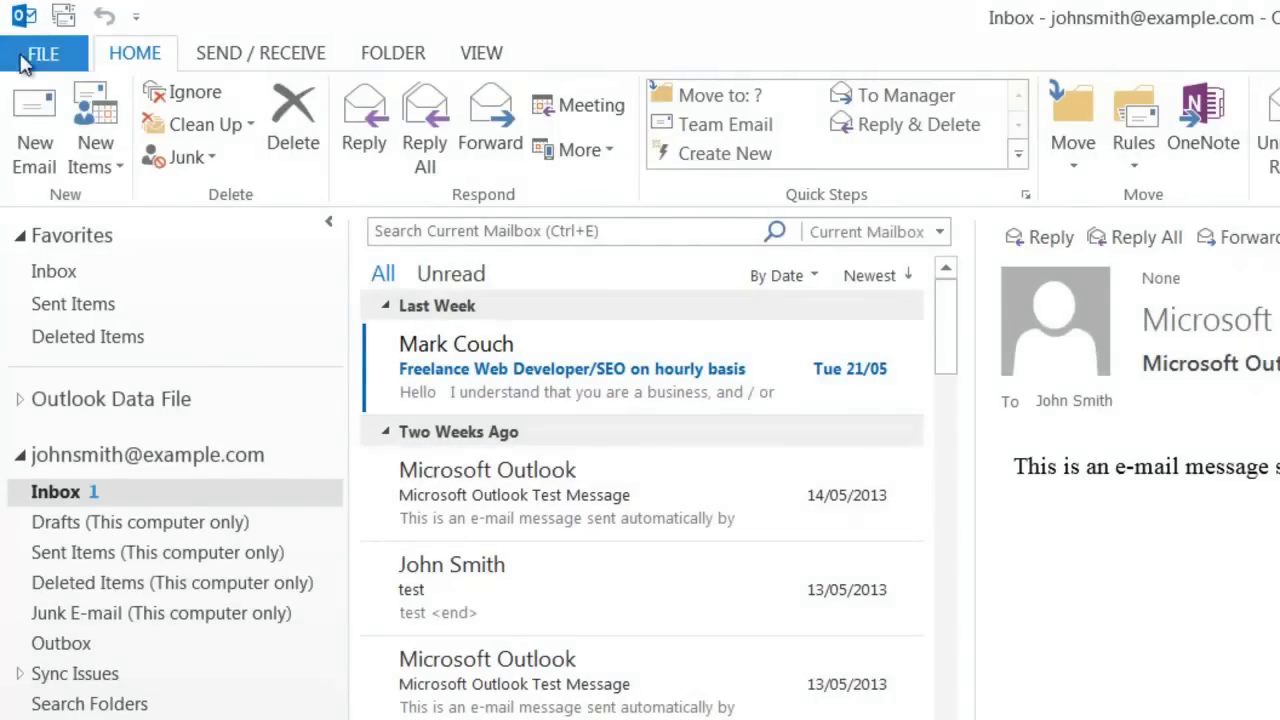
Open the configured IMAP account for changes from the account settings
left_click(63, 53)
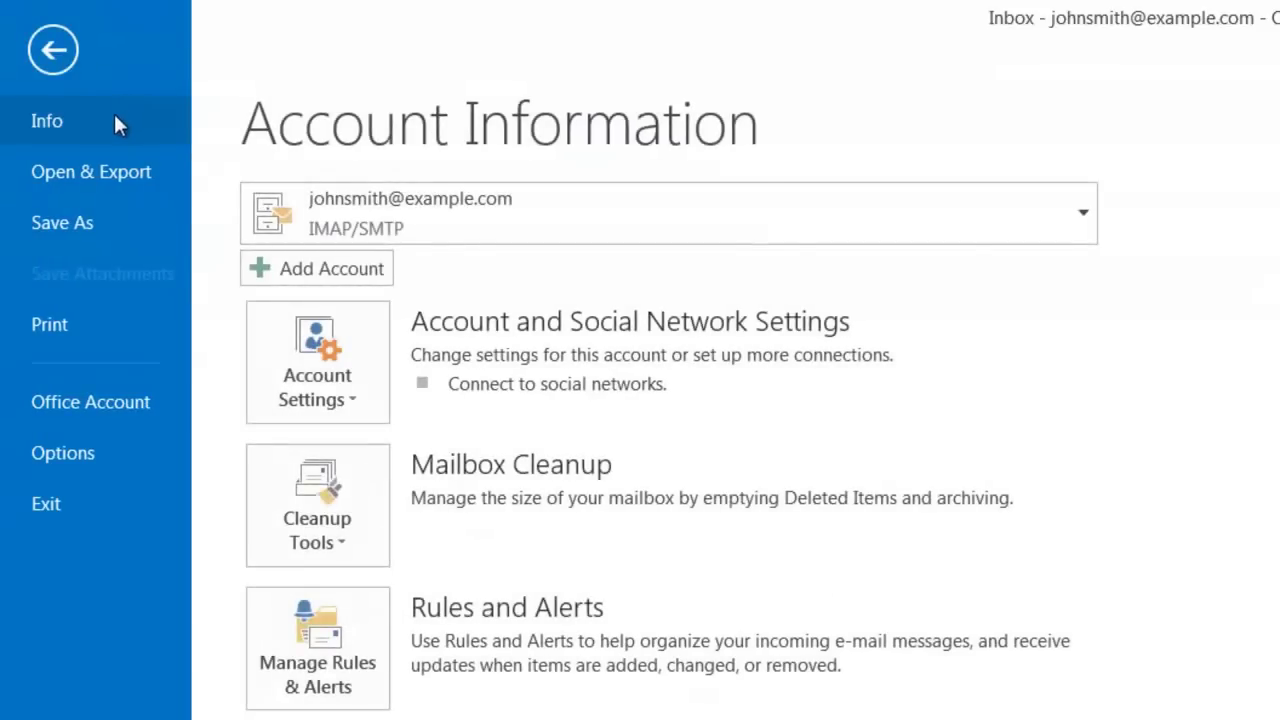
left_click(359, 387)
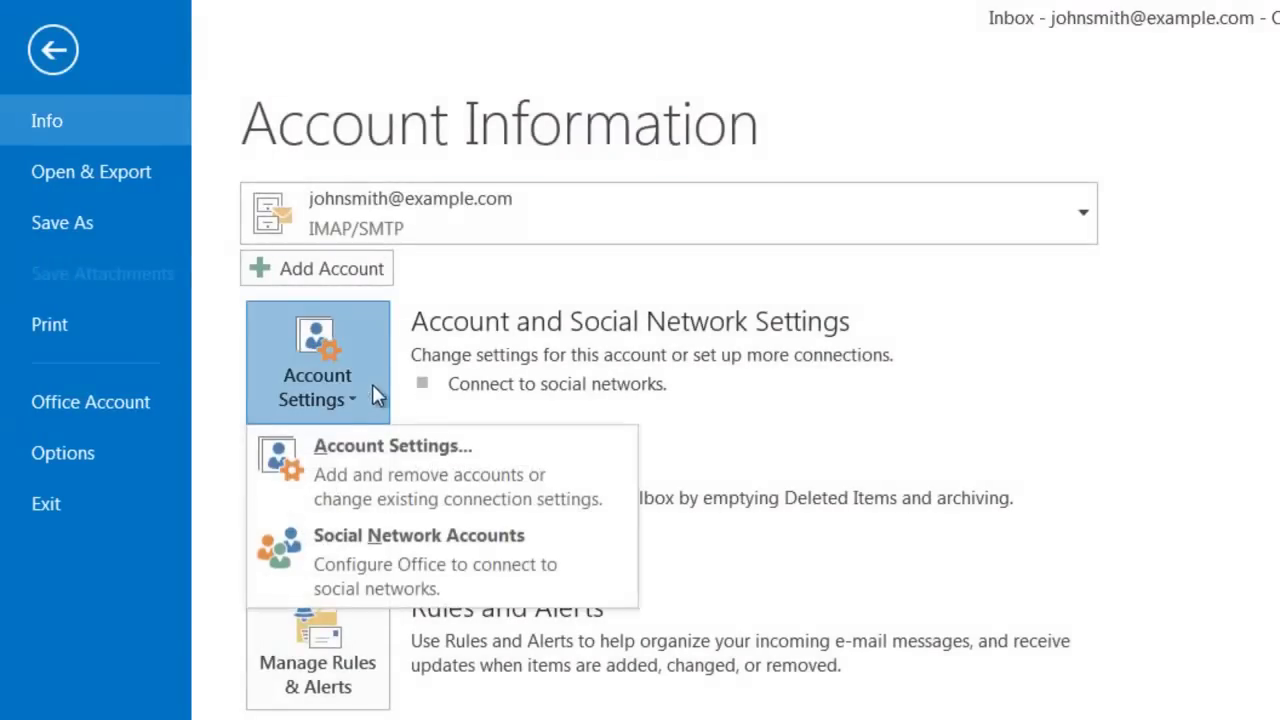
left_click(529, 465)
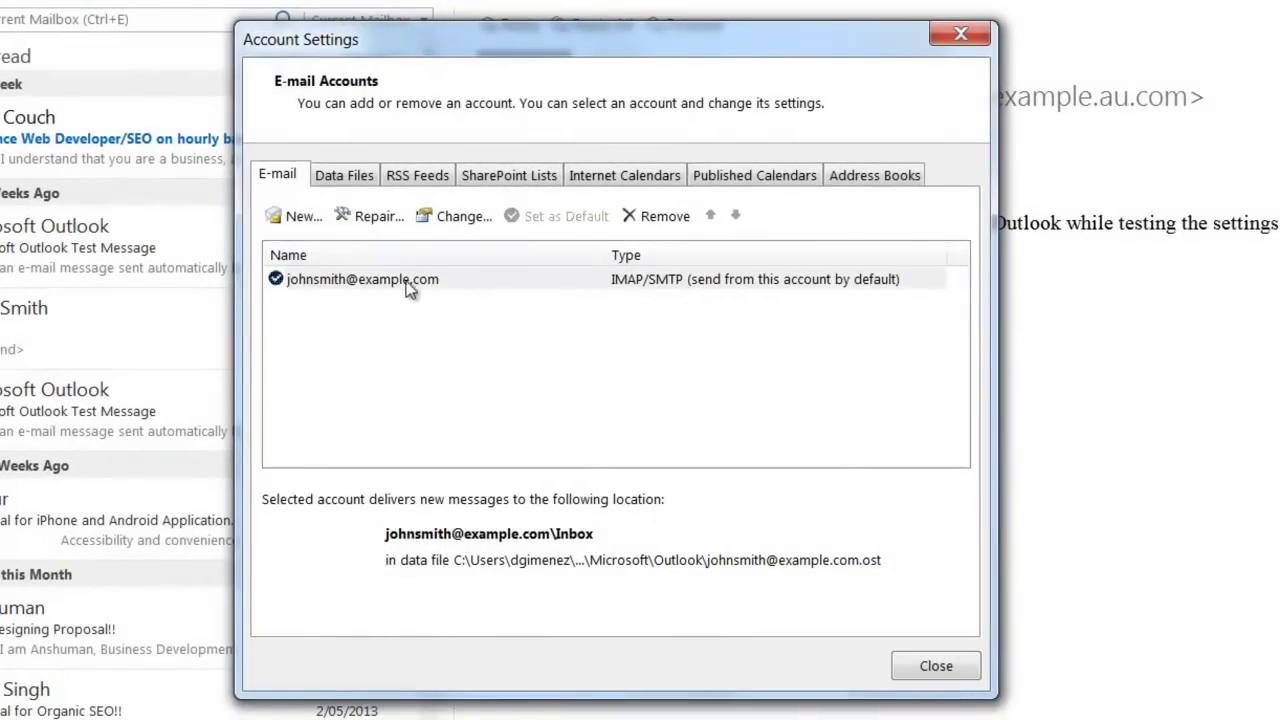
left_click(477, 284)
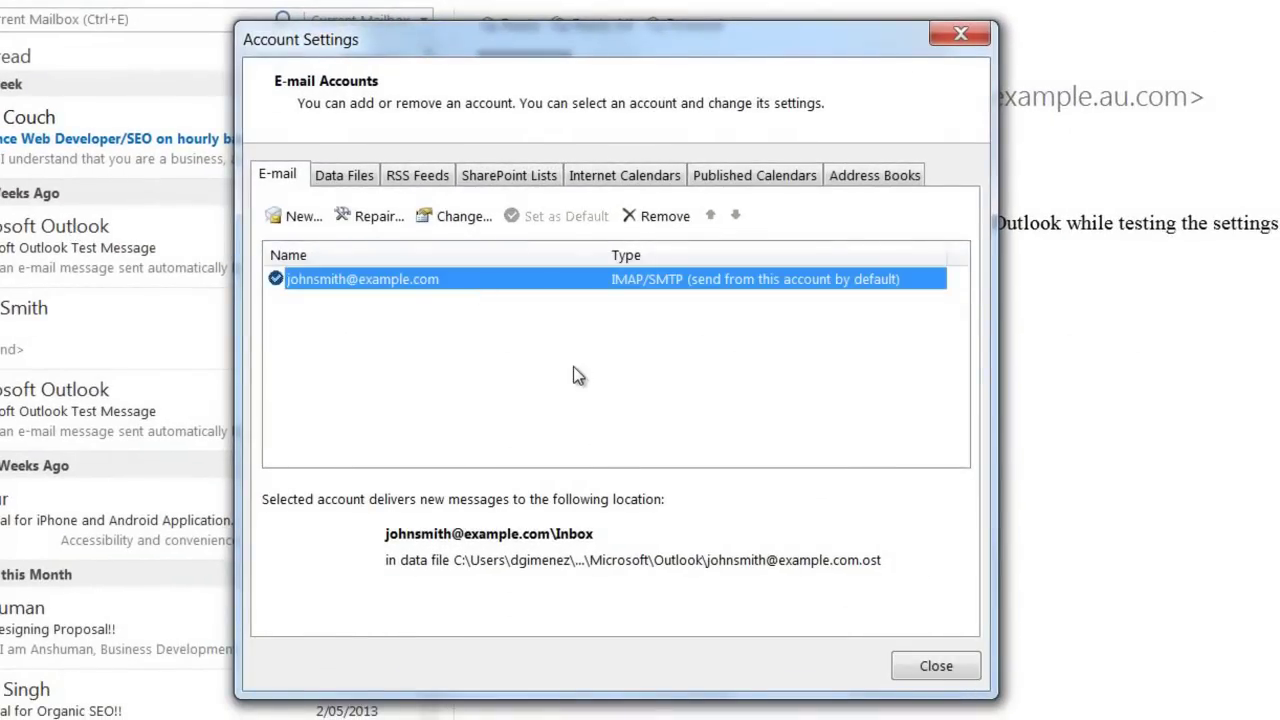
left_click(456, 216)
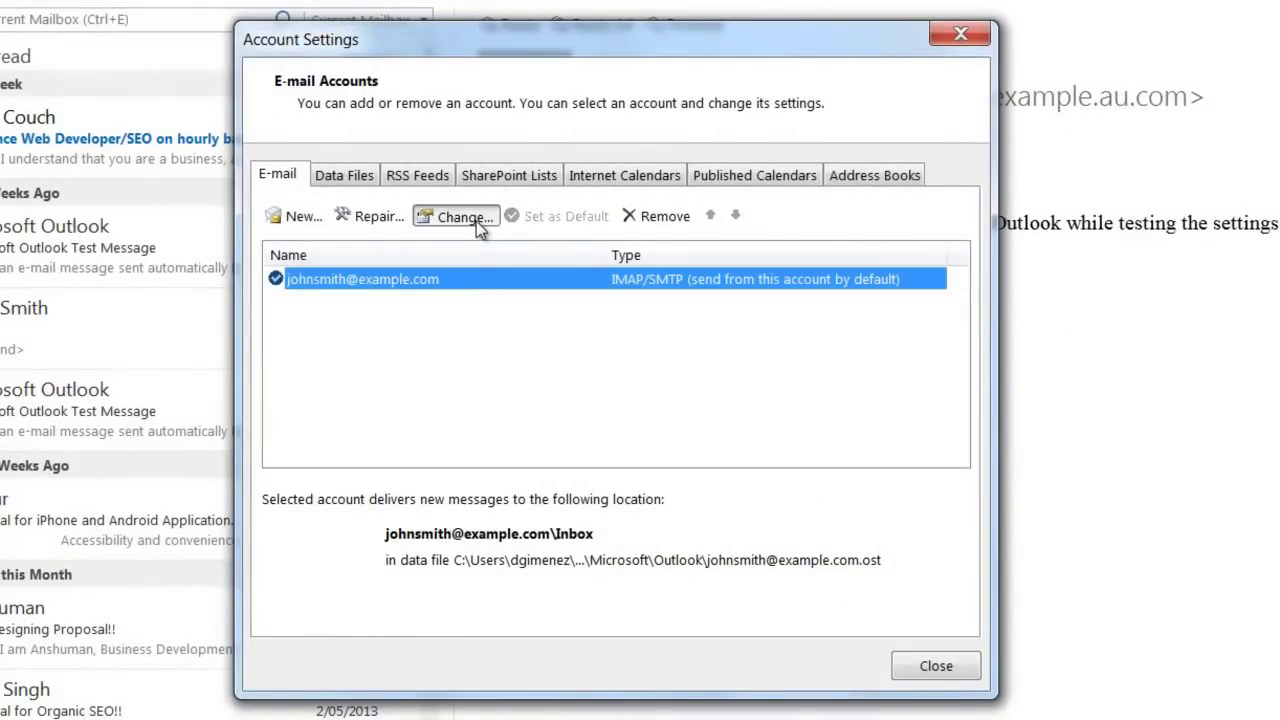